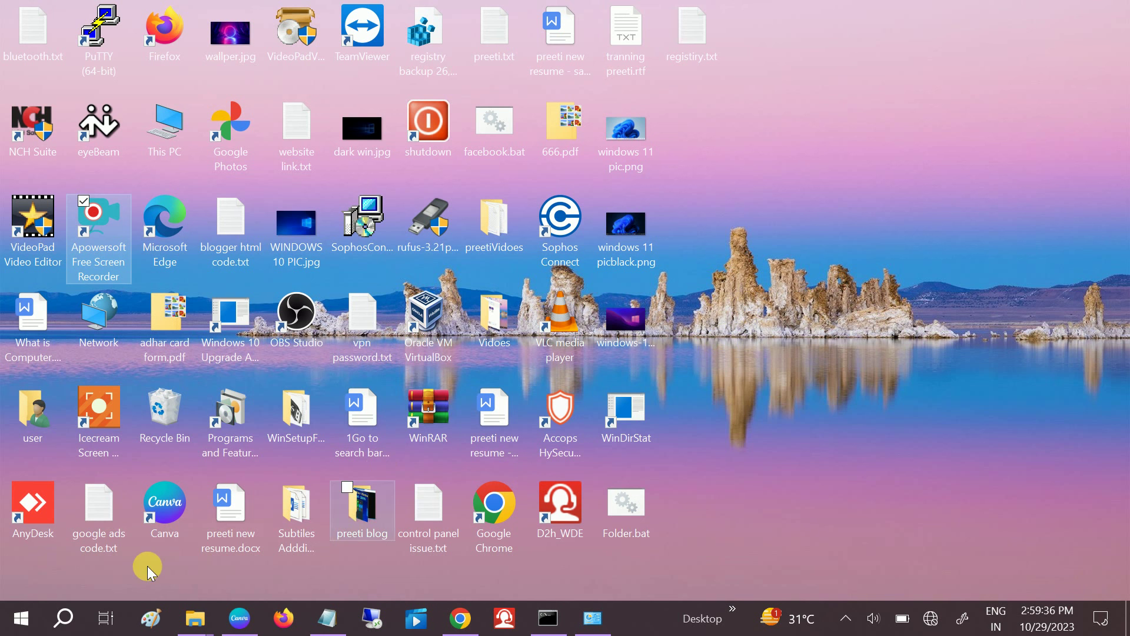
Step: Open Control Panel from Windows Search using 'con'
click(63, 625)
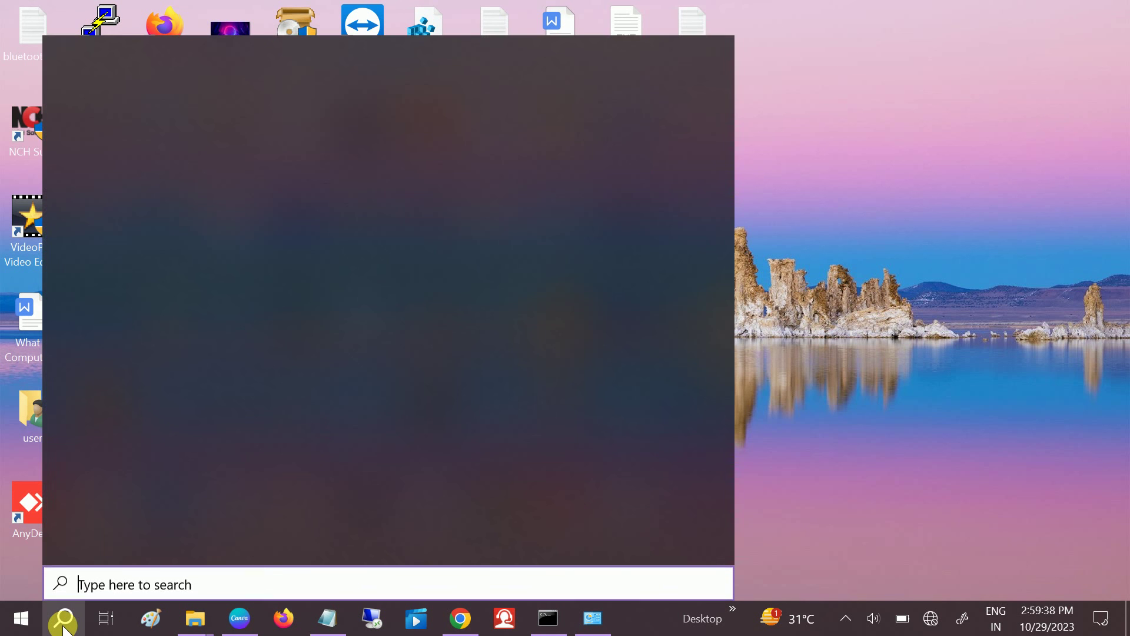
text(con)
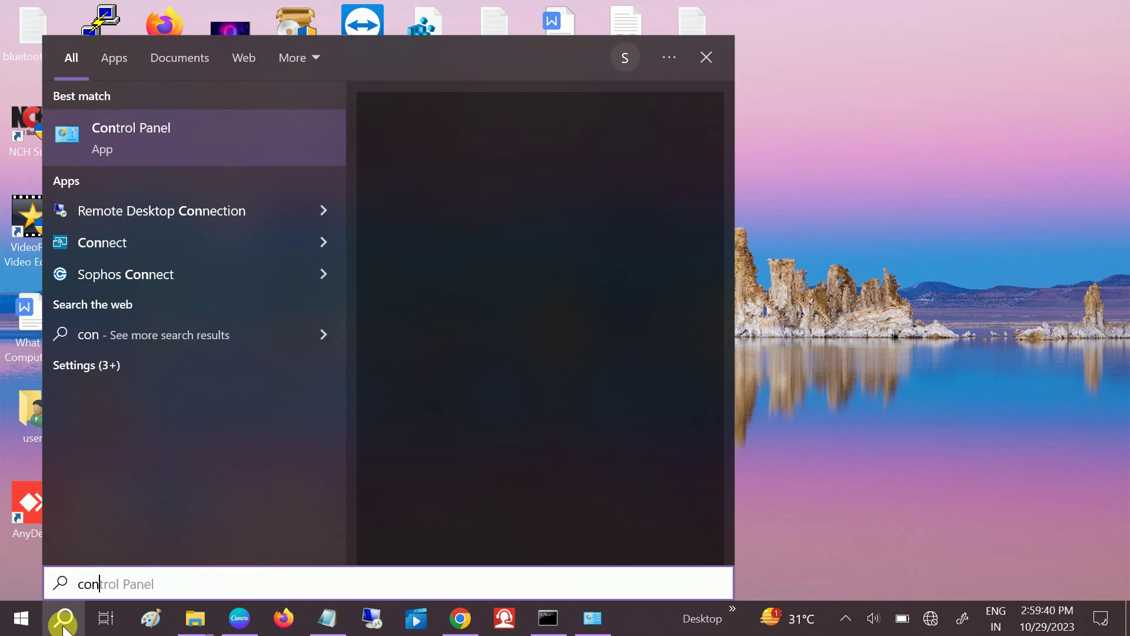
click(220, 145)
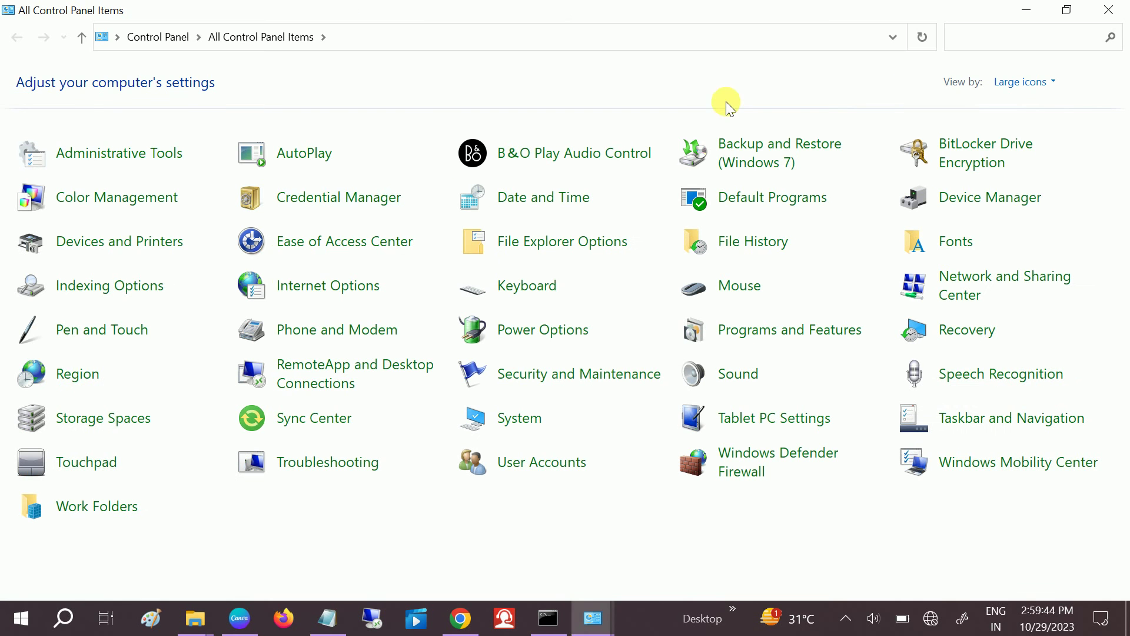
Step: Switch View by to Category and back to Large icons, then open Troubleshooting's Hardware and Sound list
click(1007, 81)
click(1028, 113)
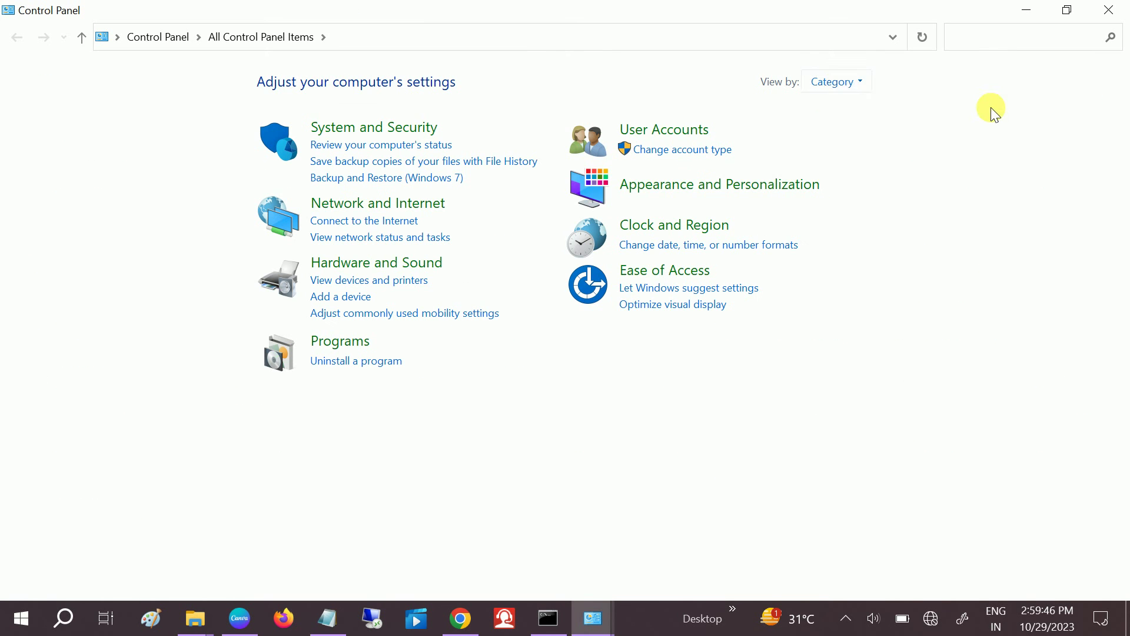
click(848, 84)
click(851, 126)
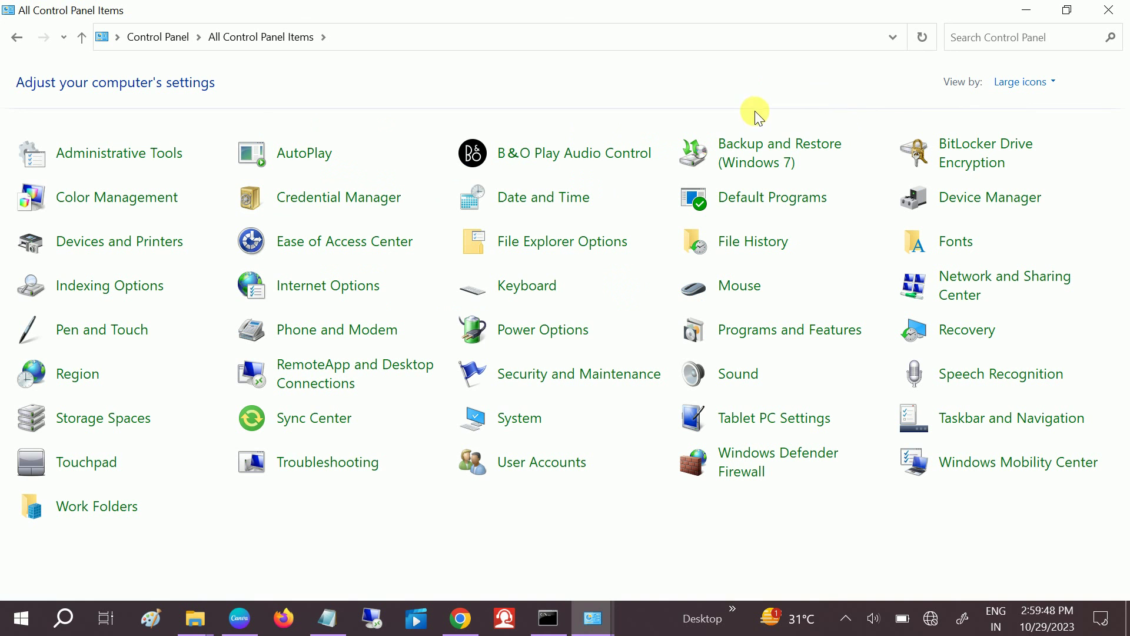
click(327, 464)
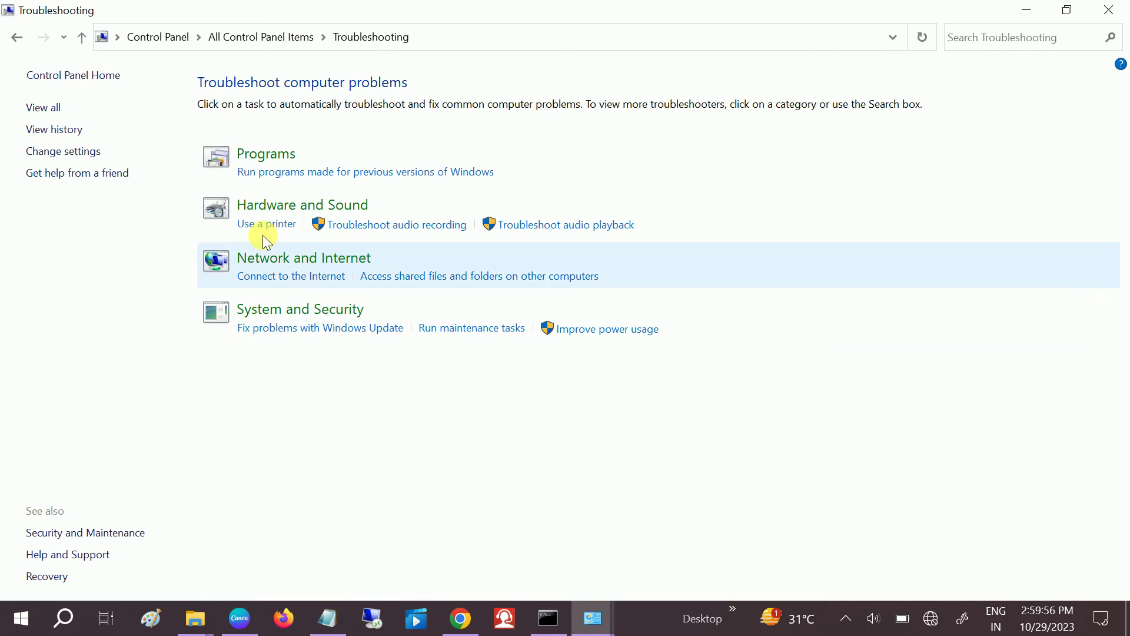
click(288, 212)
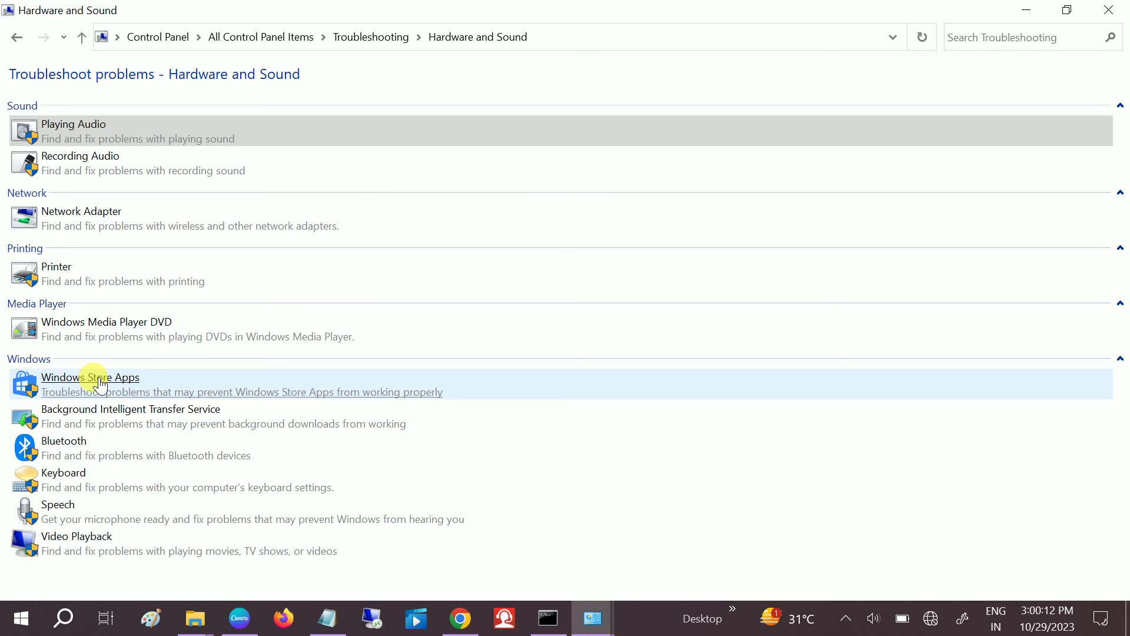
Step: Run the Windows Store Apps troubleshooter past the reset suggestion, then close it and the Hardware and Sound window
click(96, 384)
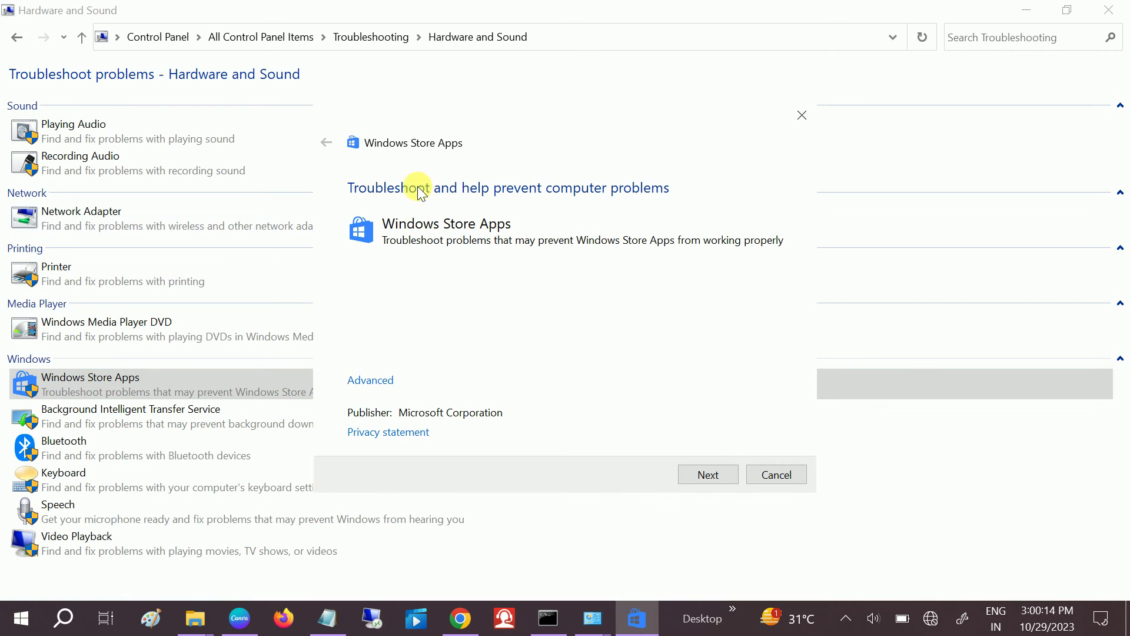
click(702, 475)
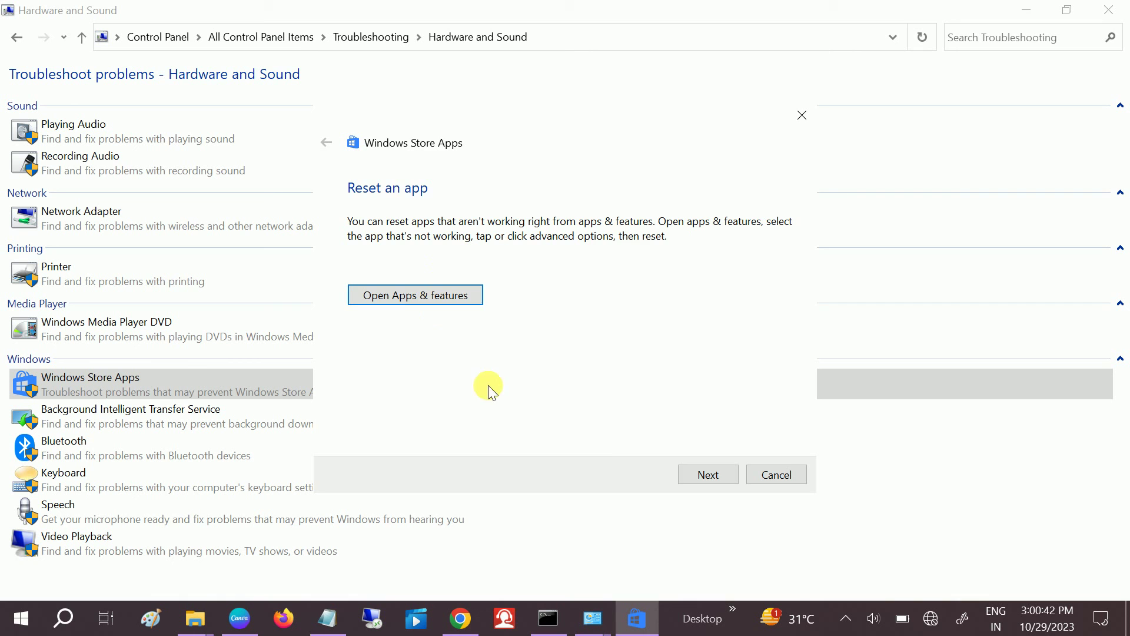
click(701, 478)
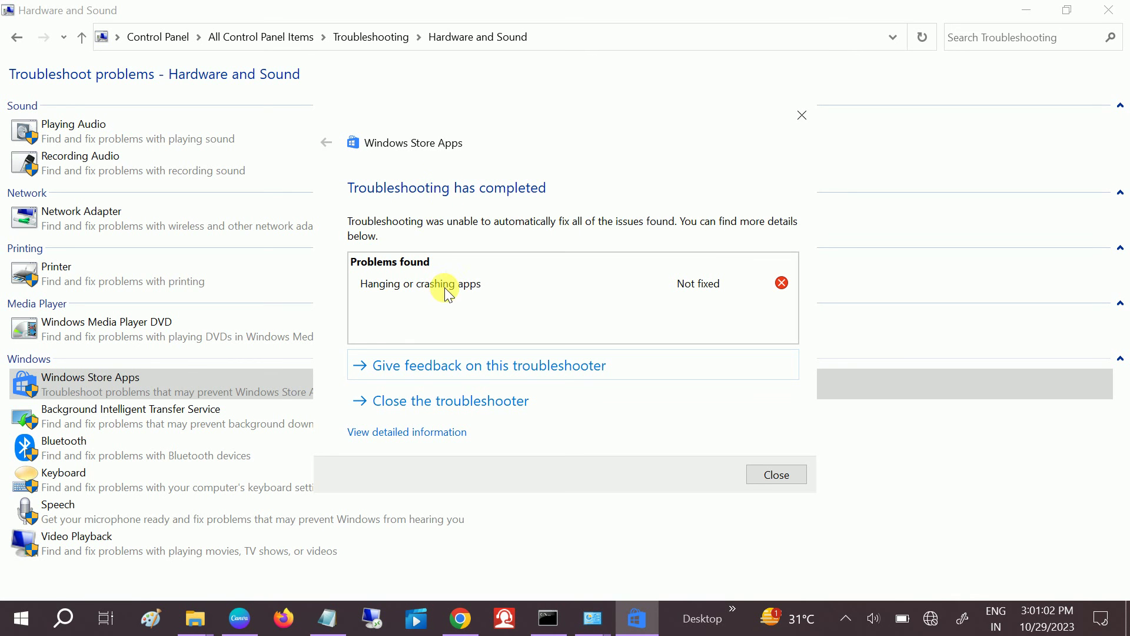
click(790, 479)
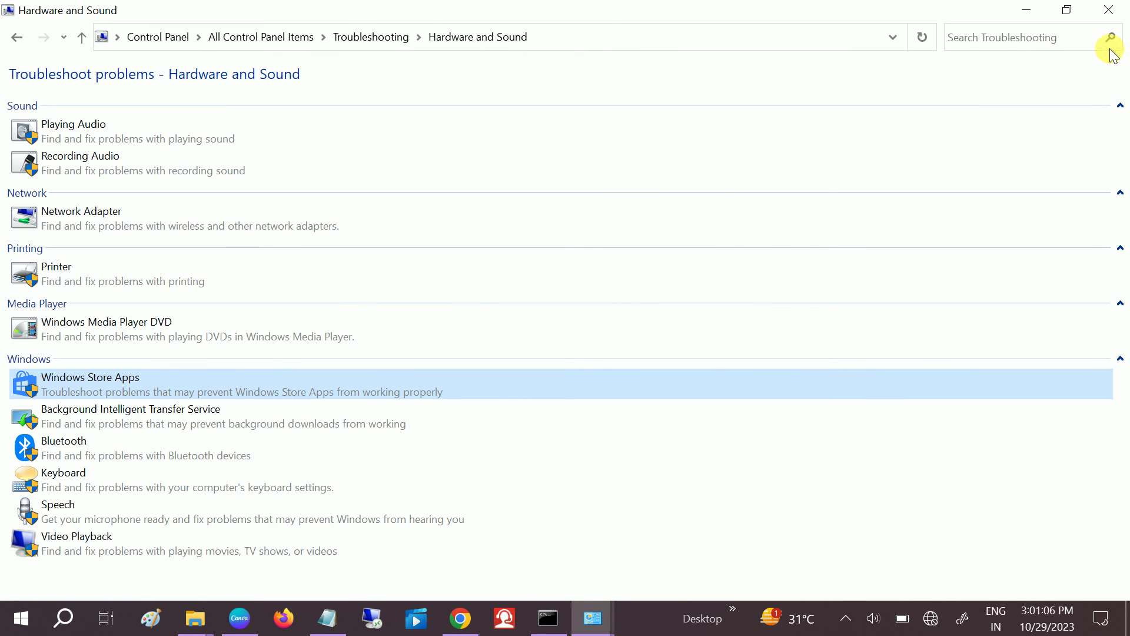
click(1108, 10)
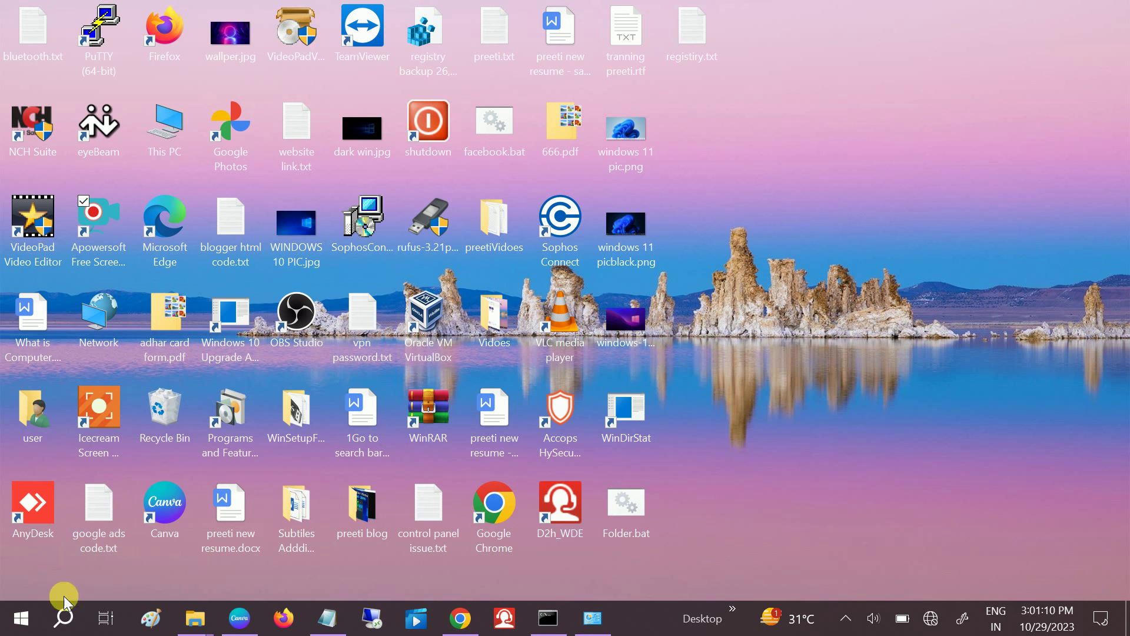
Step: Search 'store' and open App settings for the Microsoft Store best match
click(63, 622)
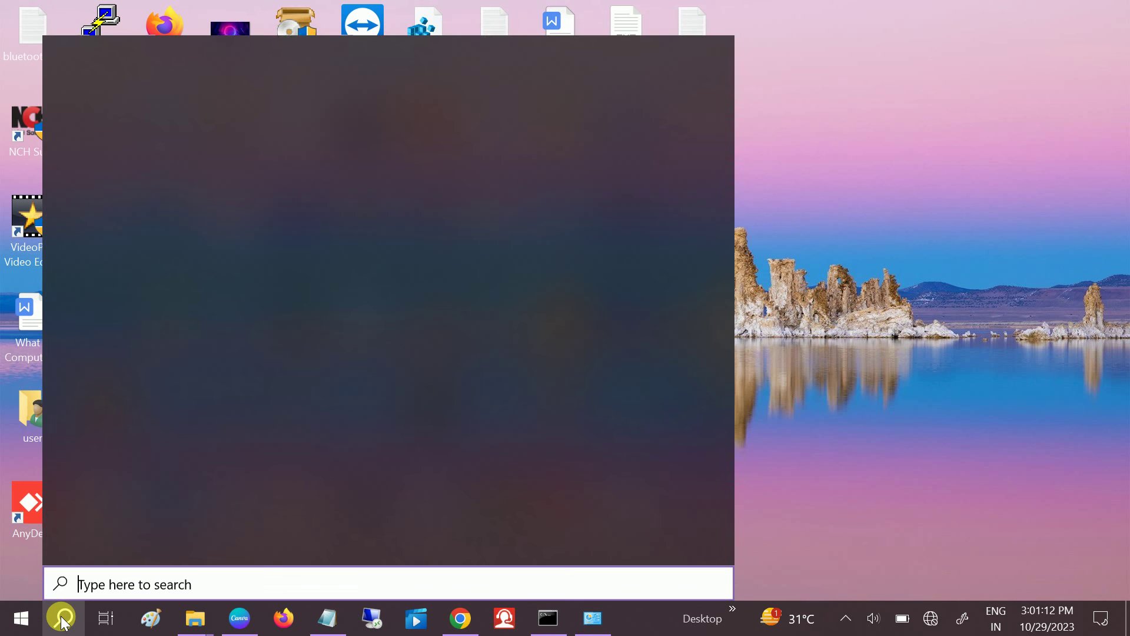
text(m)
key(BackSpace)
text(store)
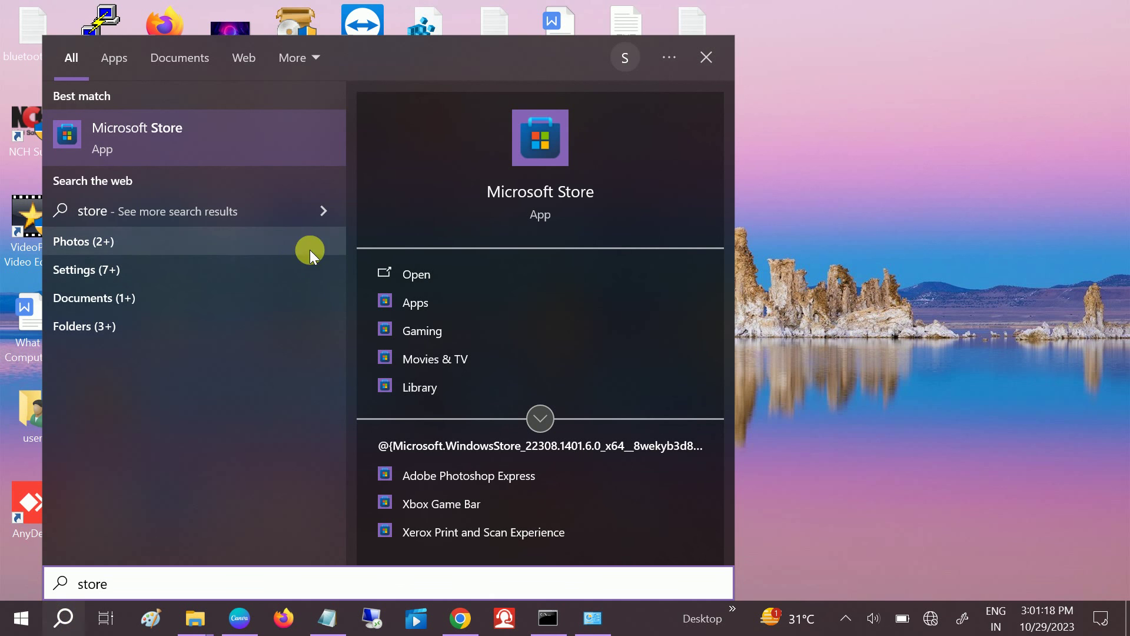
right_click(197, 140)
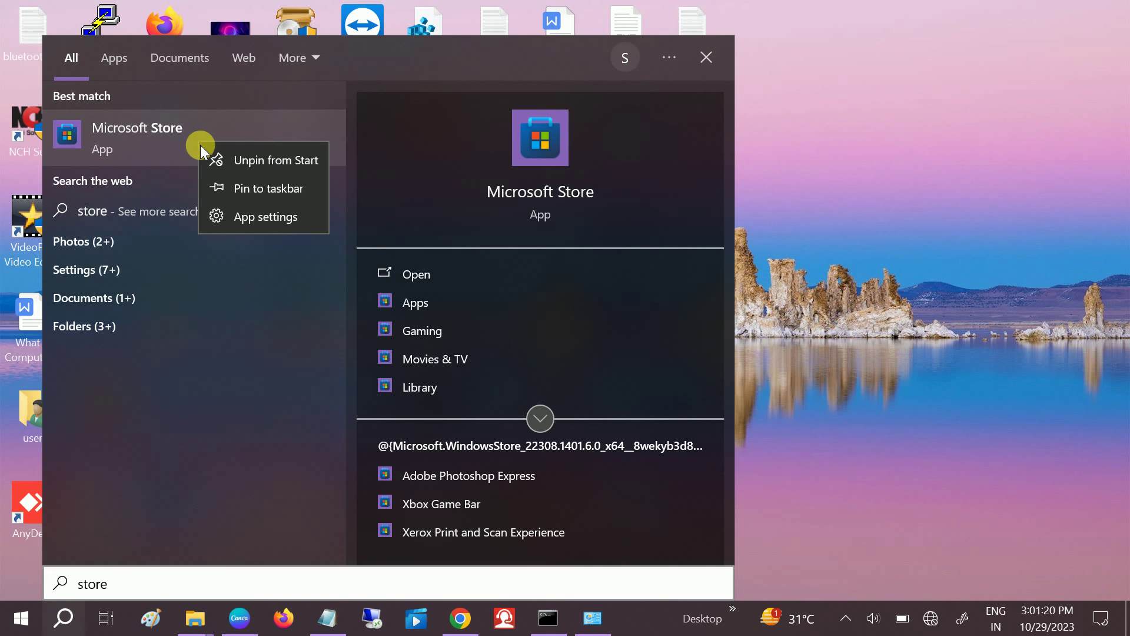
click(248, 217)
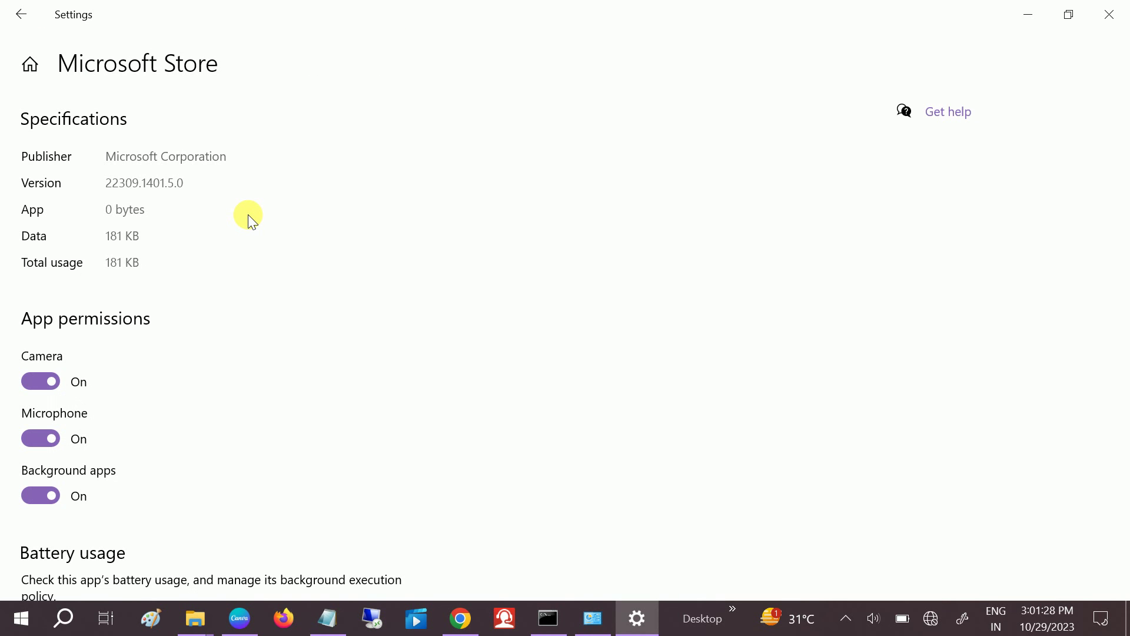
Step: Scroll down to the Reset section and Repair the Microsoft Store app until the check mark appears
scroll(249, 218, down, 8)
scroll(248, 215, down, 6)
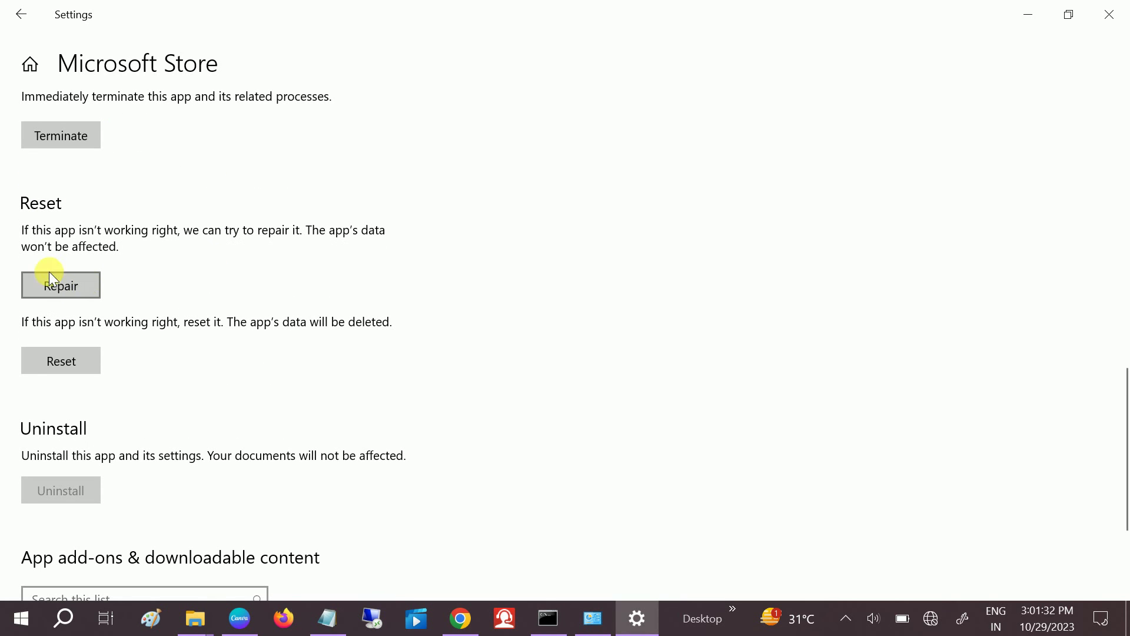
click(73, 289)
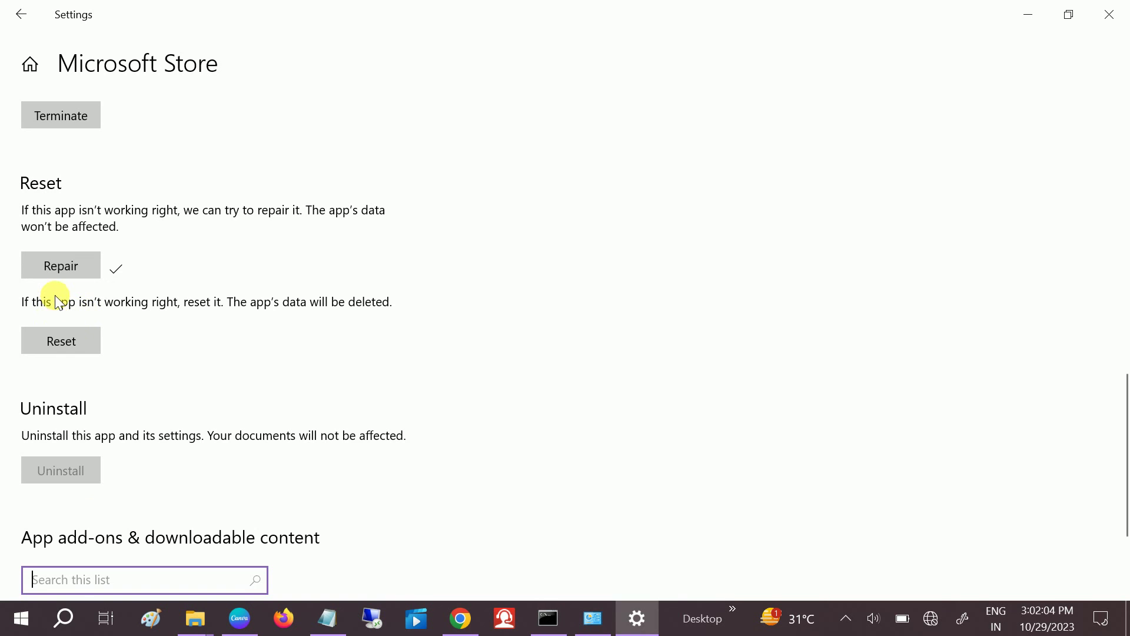
click(73, 610)
Step: Launch Microsoft Store from a 'stp' search to test it, then minimize it
text(stp)
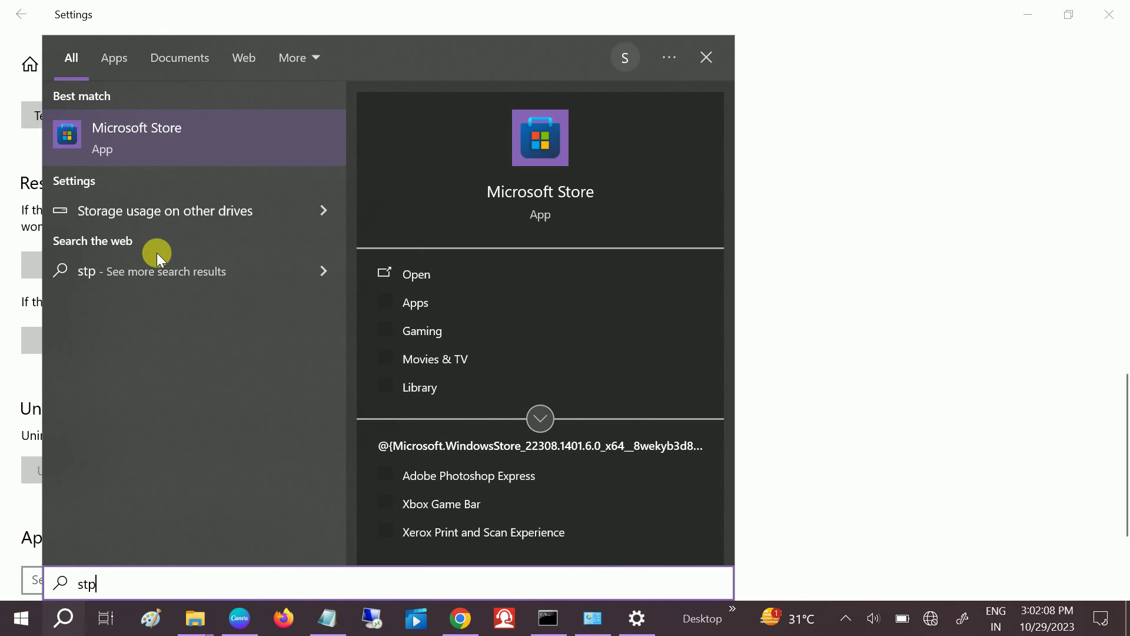
click(202, 155)
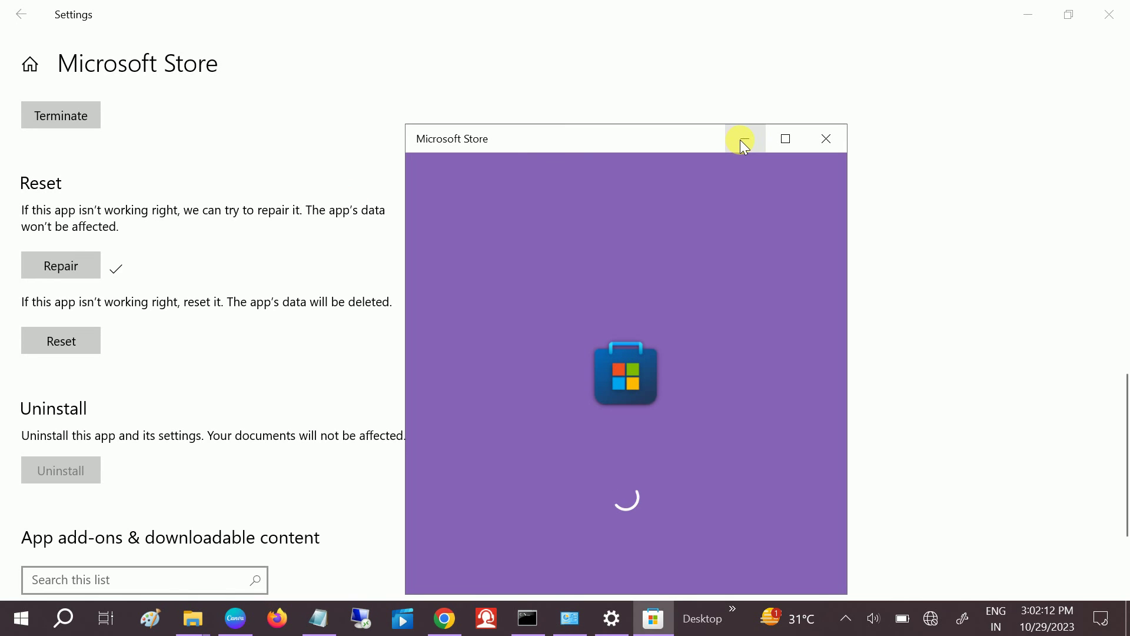
click(740, 139)
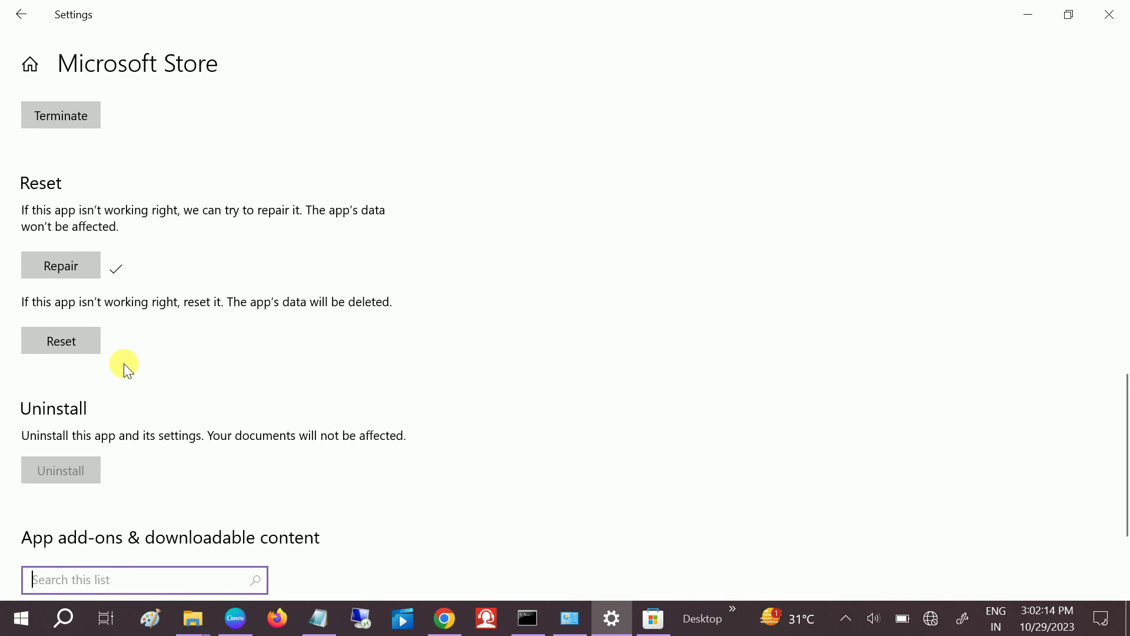
Step: Reset Microsoft Store, confirming deletion of its data, and close Settings
click(82, 344)
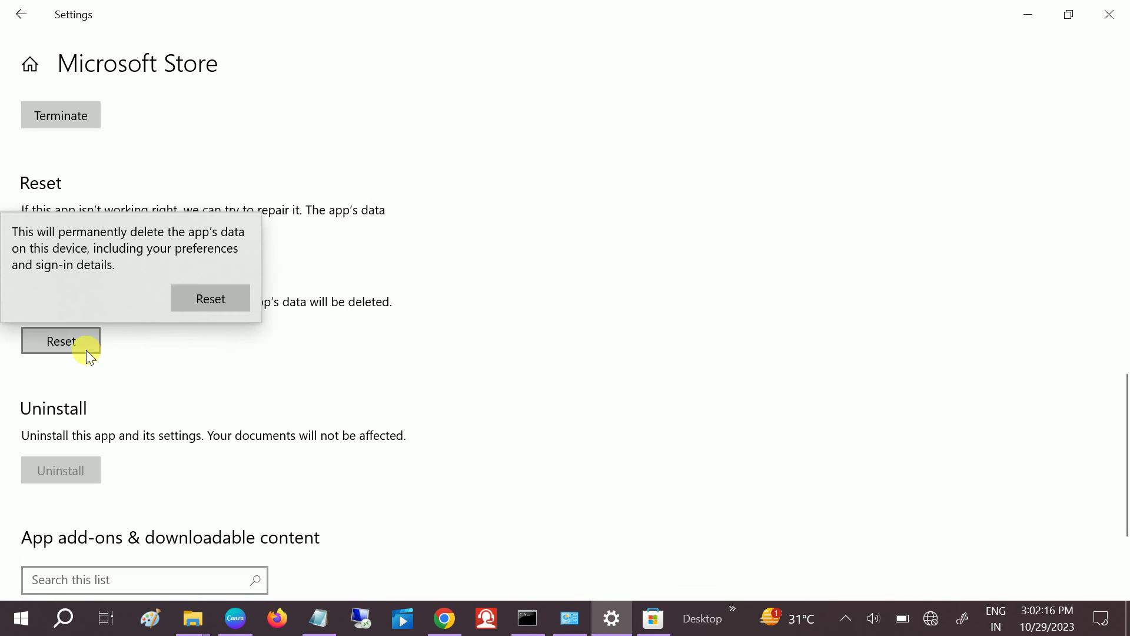
click(208, 294)
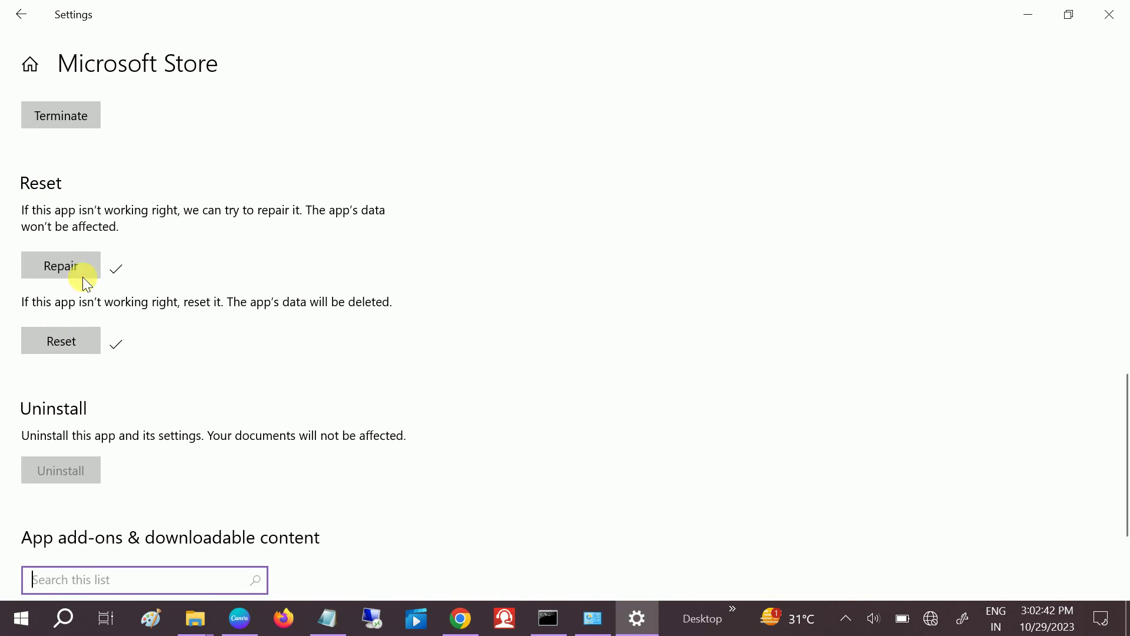
click(1118, 20)
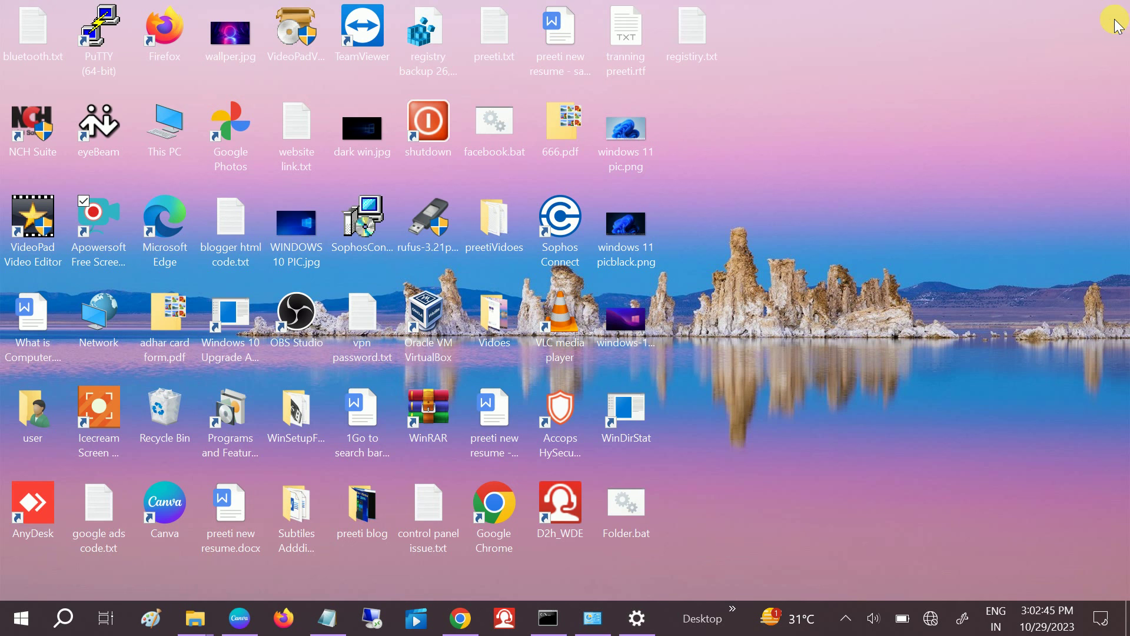
click(24, 619)
click(20, 589)
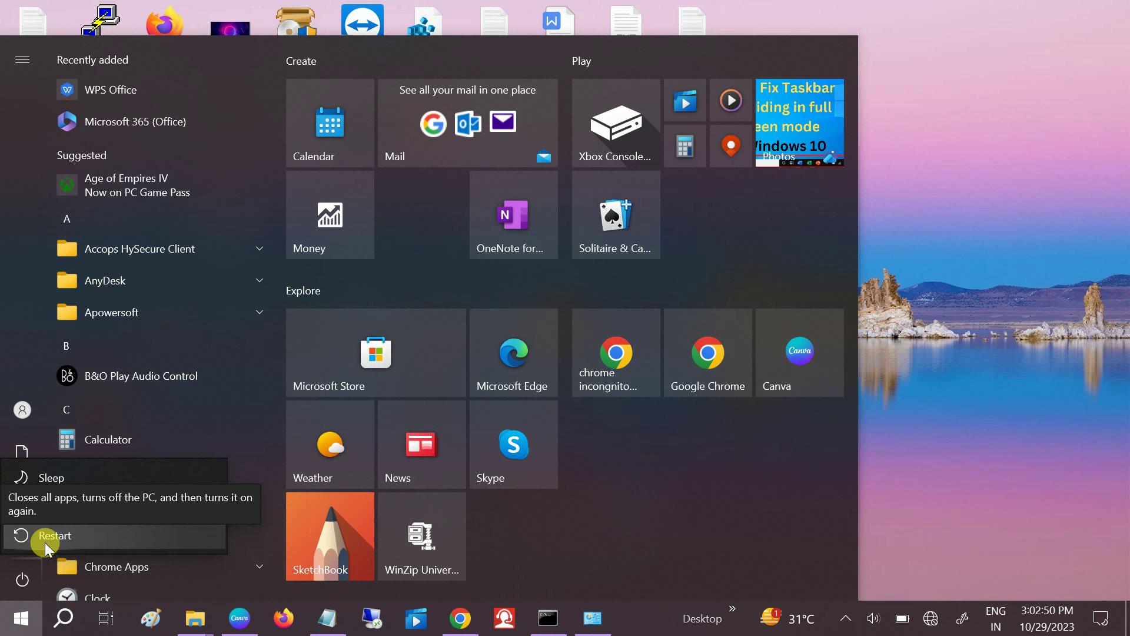
key(Escape)
click(942, 371)
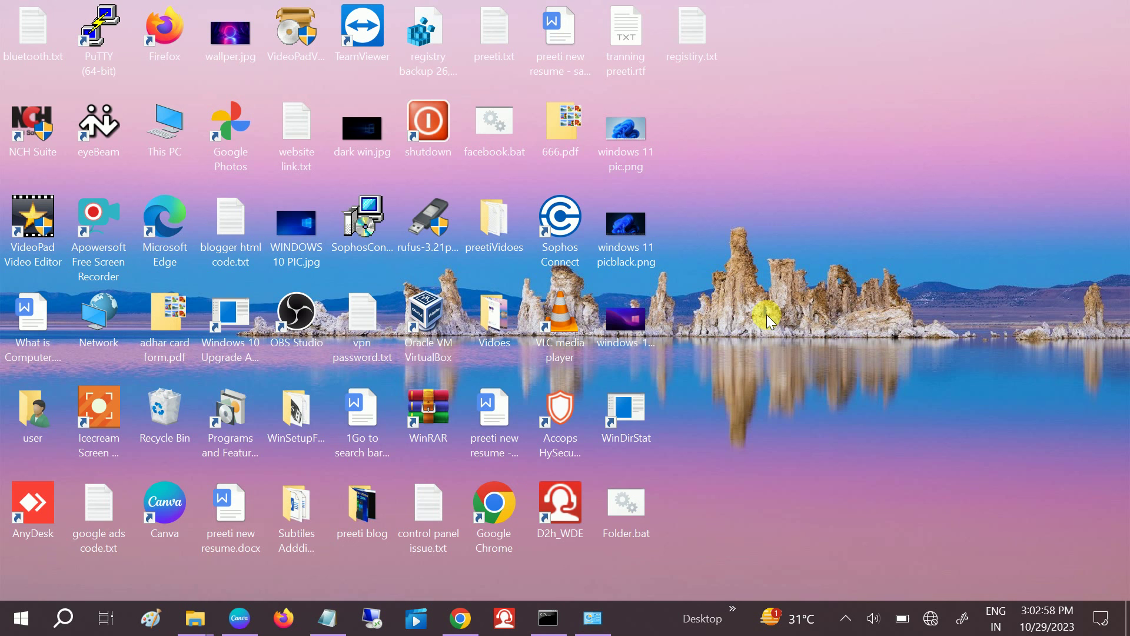
Step: Search 'power' and run Windows PowerShell as administrator, approving the UAC prompt
click(53, 627)
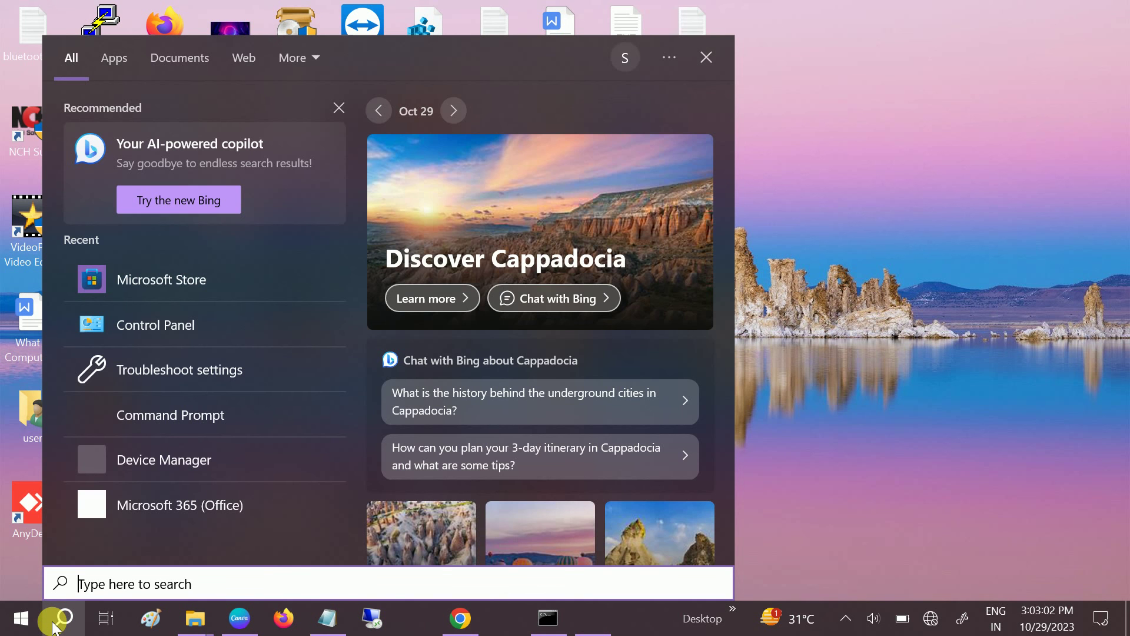
text(cmd)
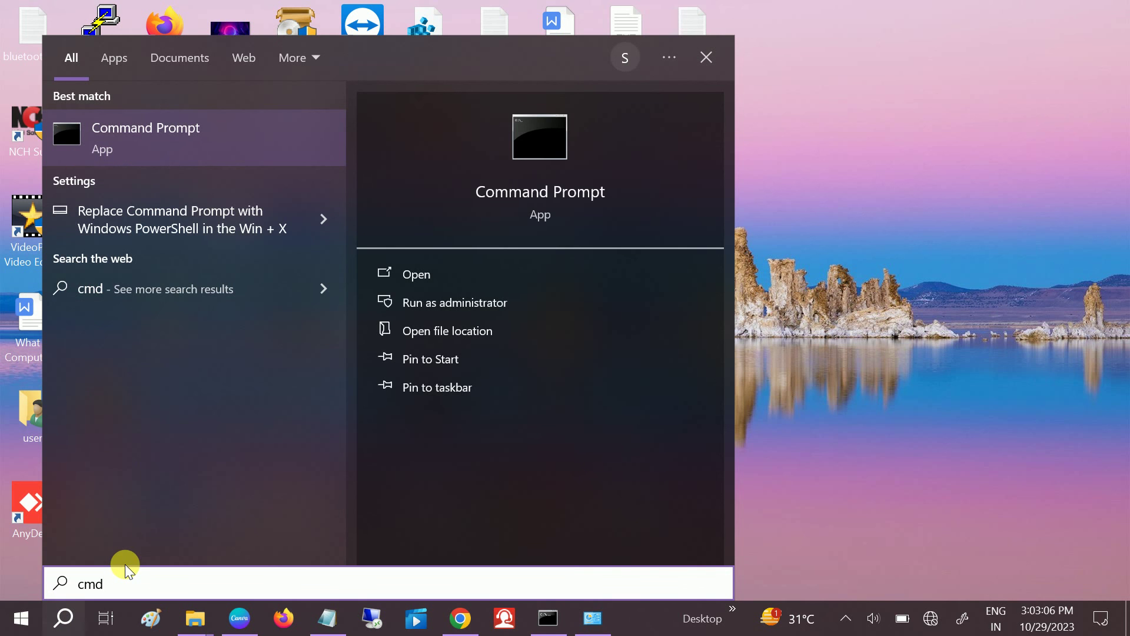
key(BackSpace)
key(BackSpace)
key(BackSpace)
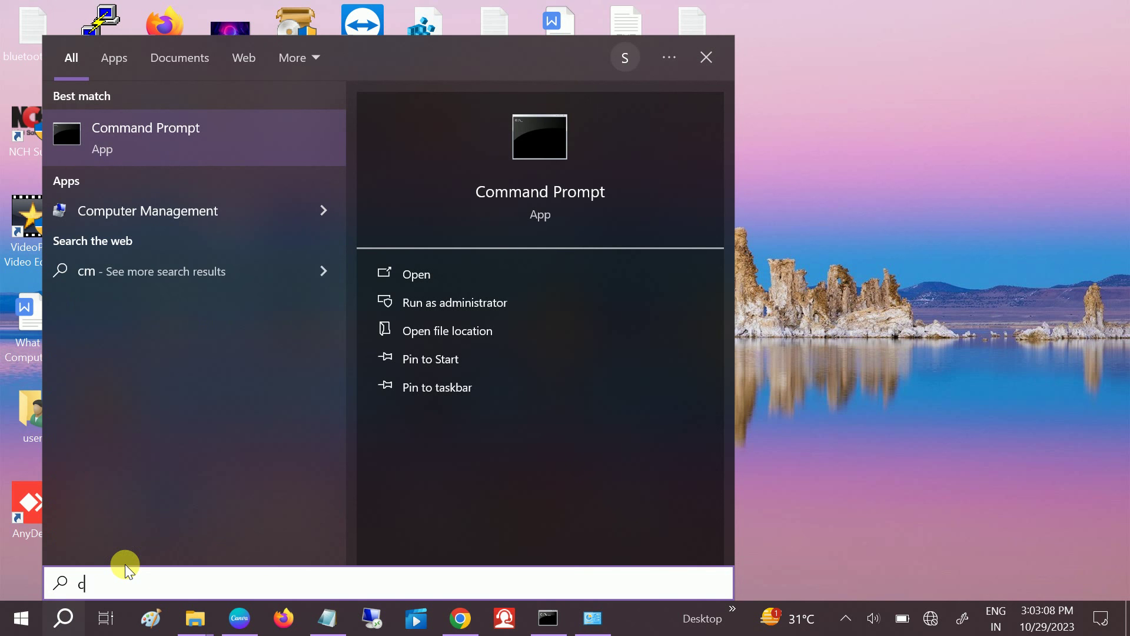
text(power)
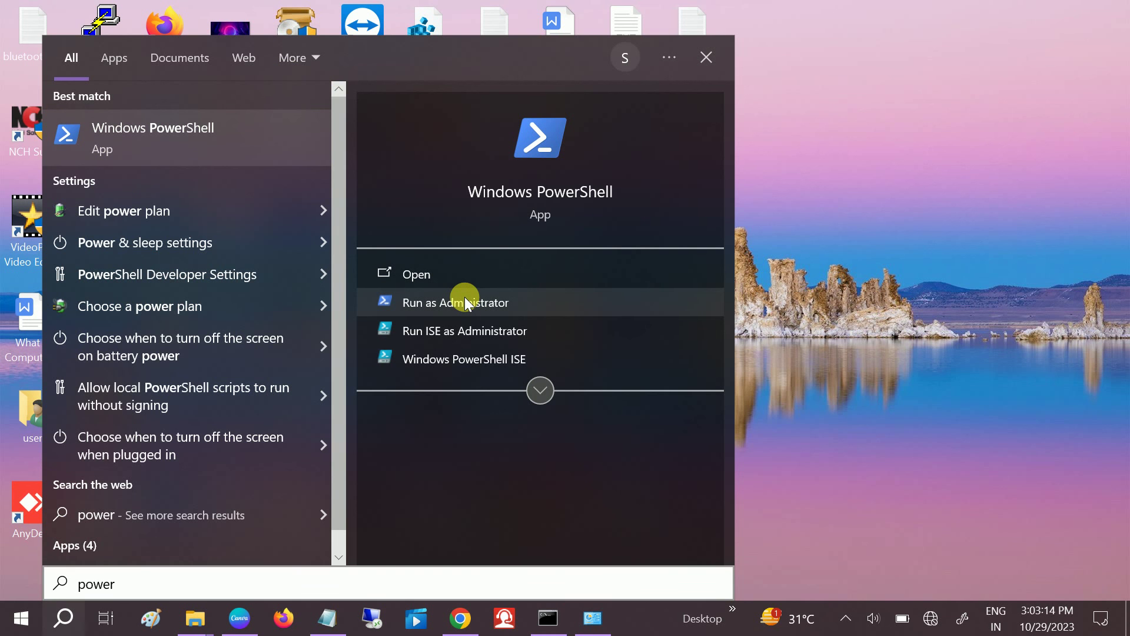
click(466, 303)
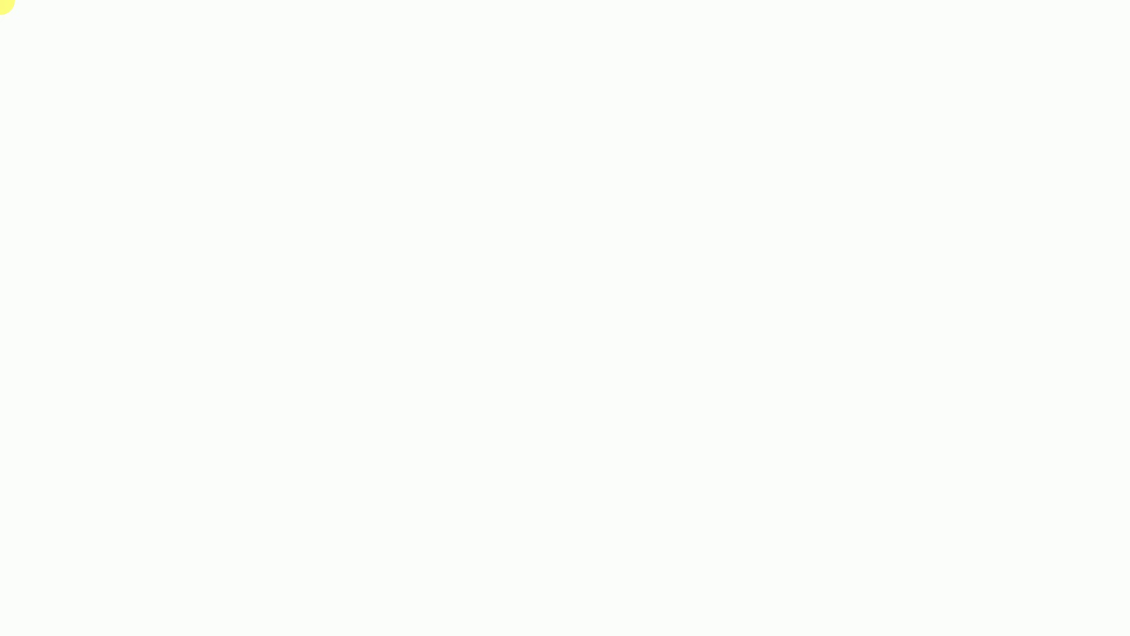
click(469, 421)
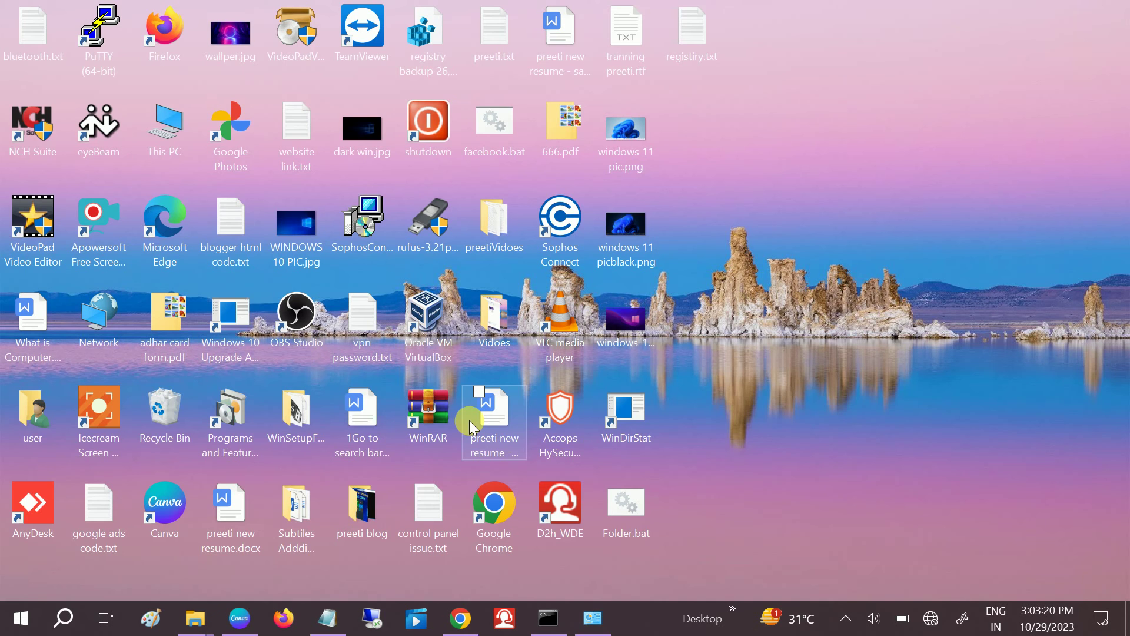
Step: Maximize PowerShell, copy the Get-AppXPackage re-registration command from Notepad, and minimize Notepad
click(1061, 15)
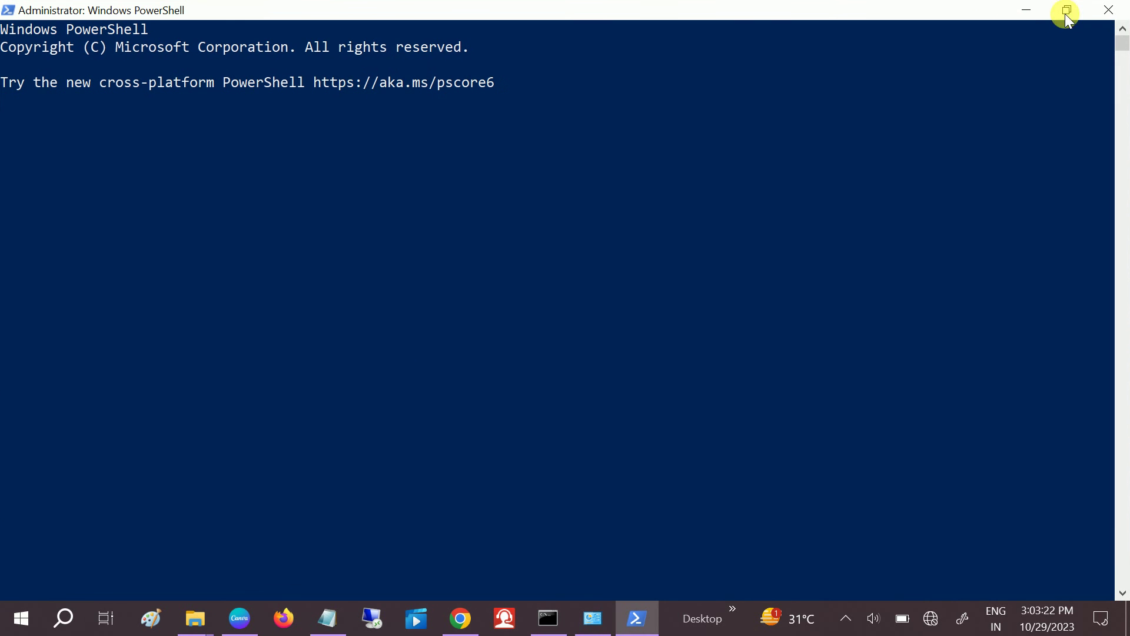
click(312, 627)
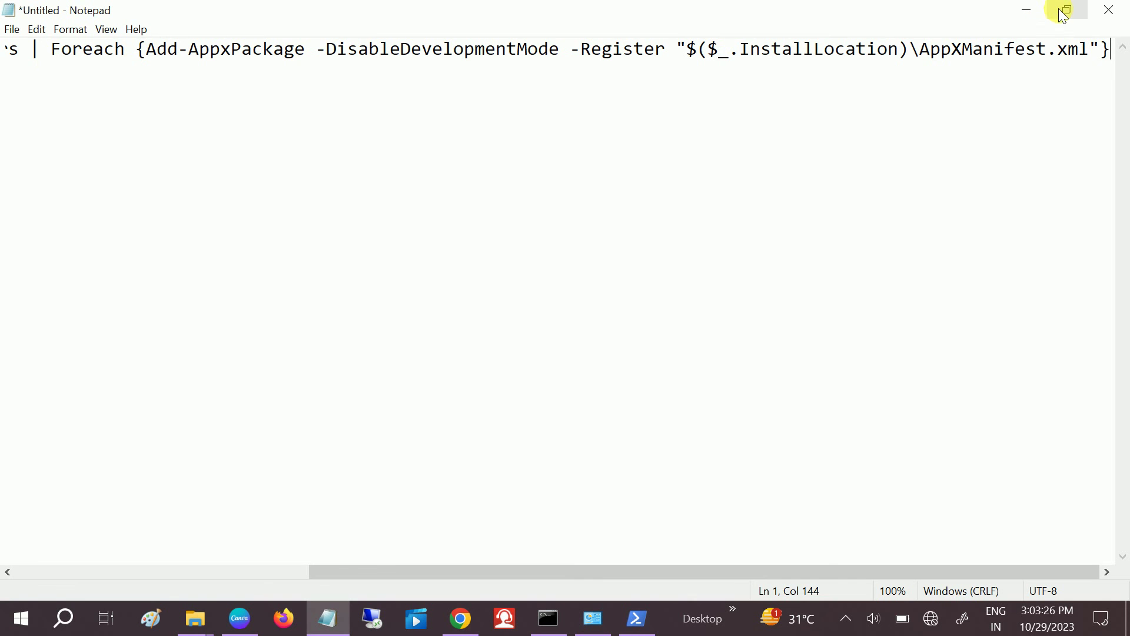
drag(375, 583, 7, 541)
click(21, 66)
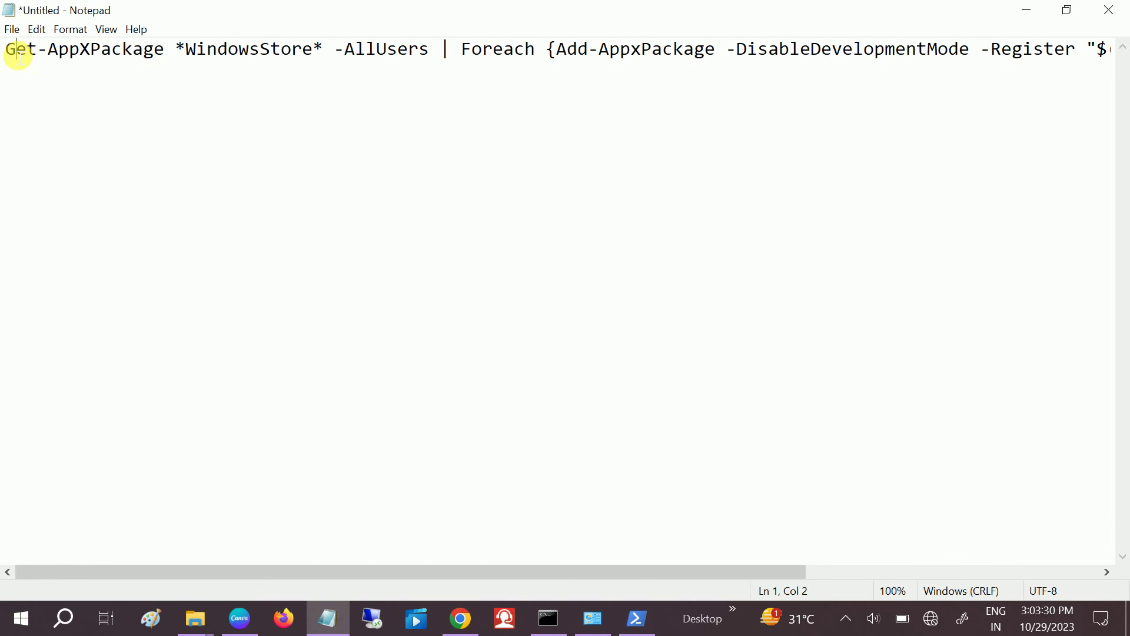
drag(6, 50, 1091, 77)
key(ctrl+c)
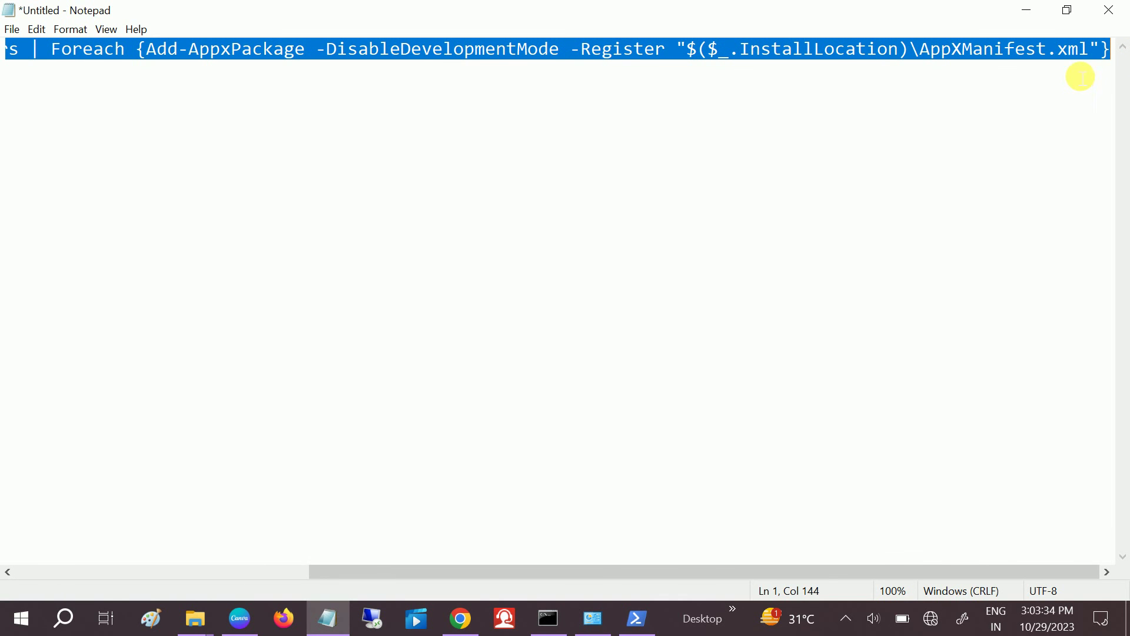
click(1026, 9)
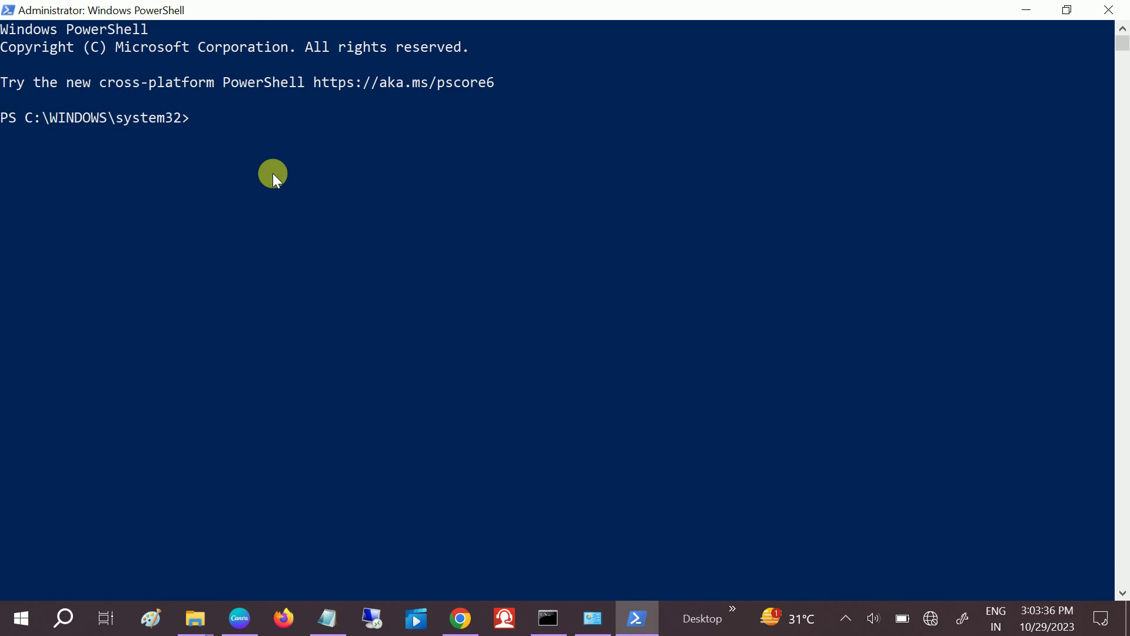
Step: Paste the re-registration command, cancel it with Ctrl+C, and run sfc /scannow
right_click(273, 173)
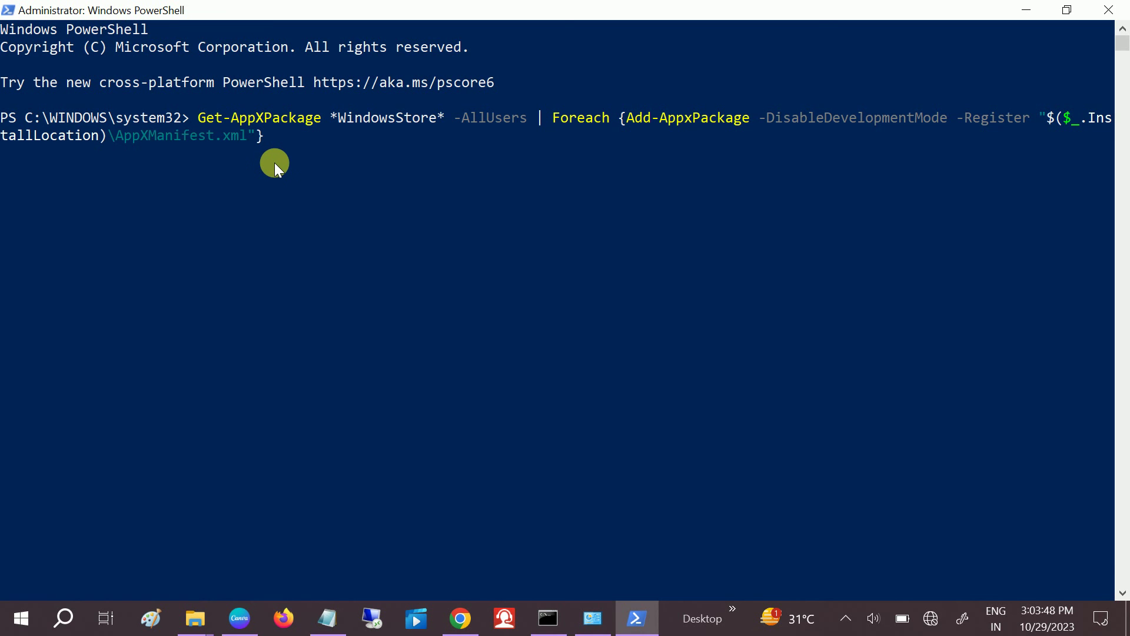
key(ctrl+c)
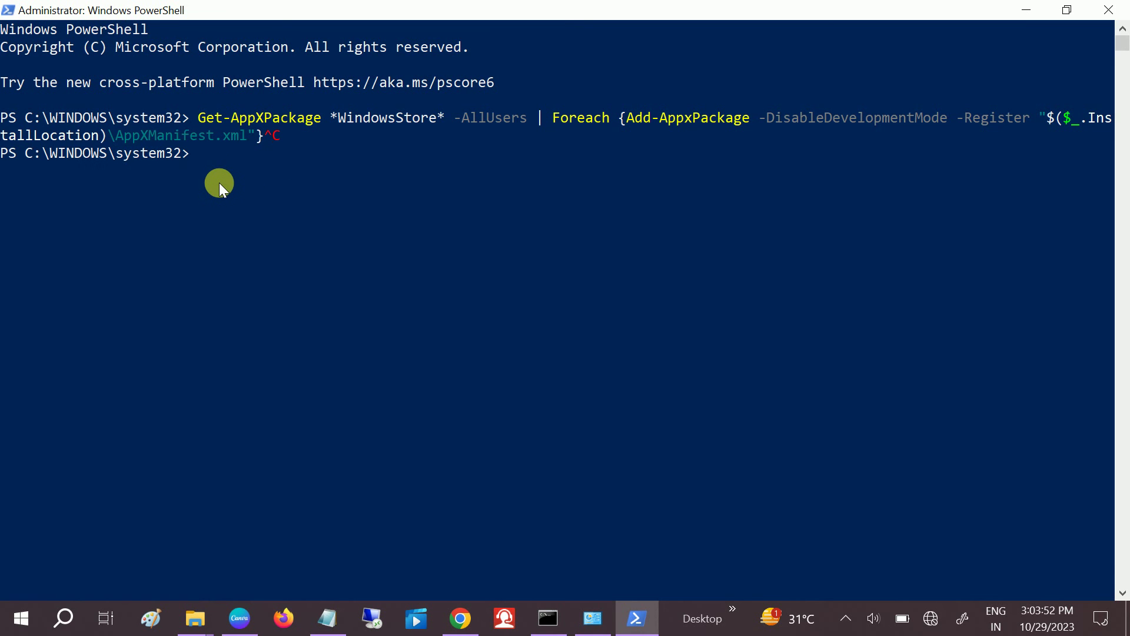
text(sfc /scannow)
key(Return)
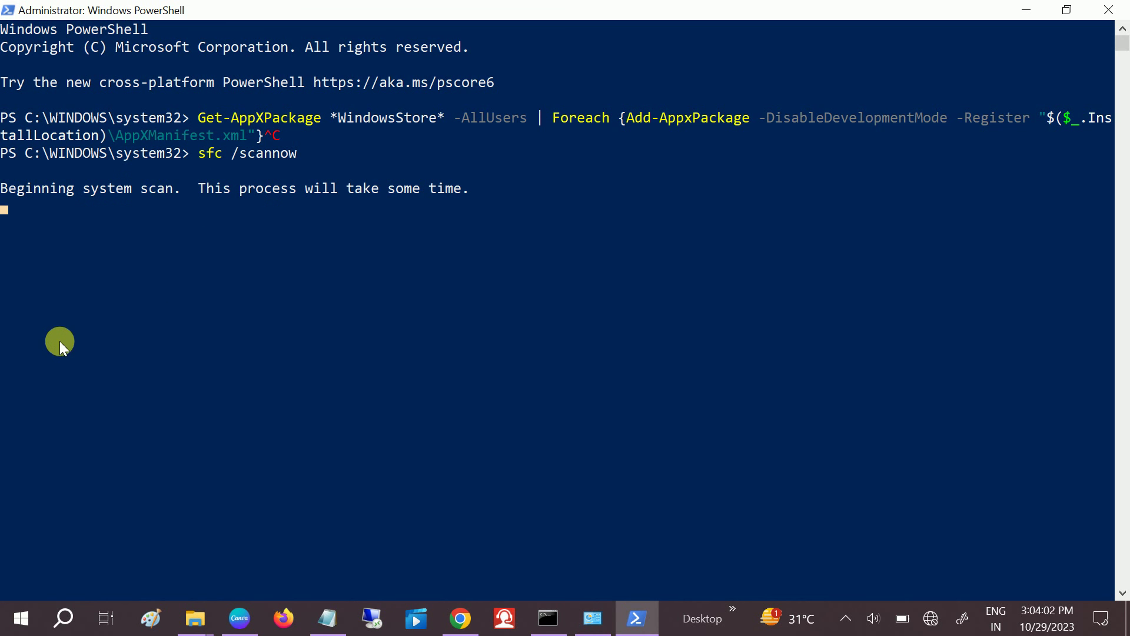
click(20, 623)
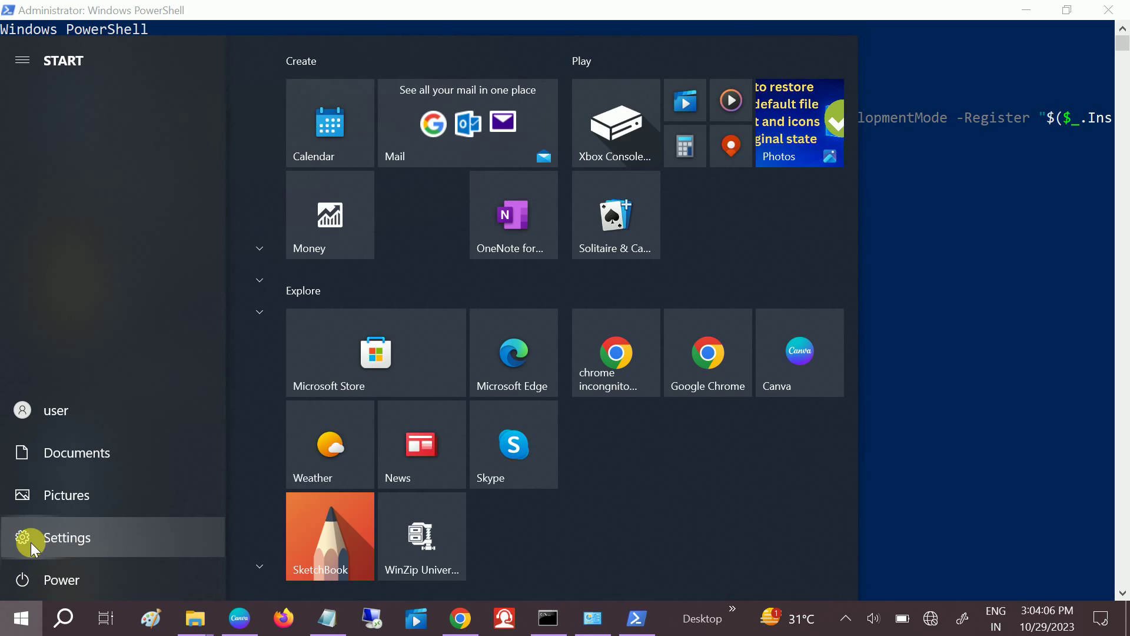
Step: Open Windows Settings and go to Update & Security
click(31, 543)
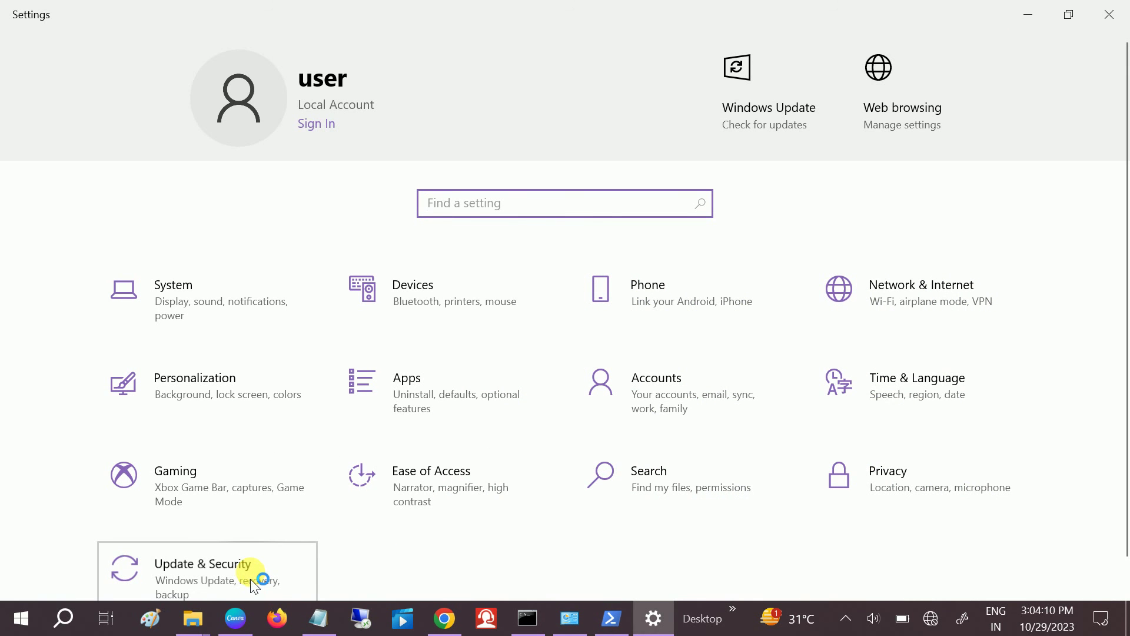
click(251, 579)
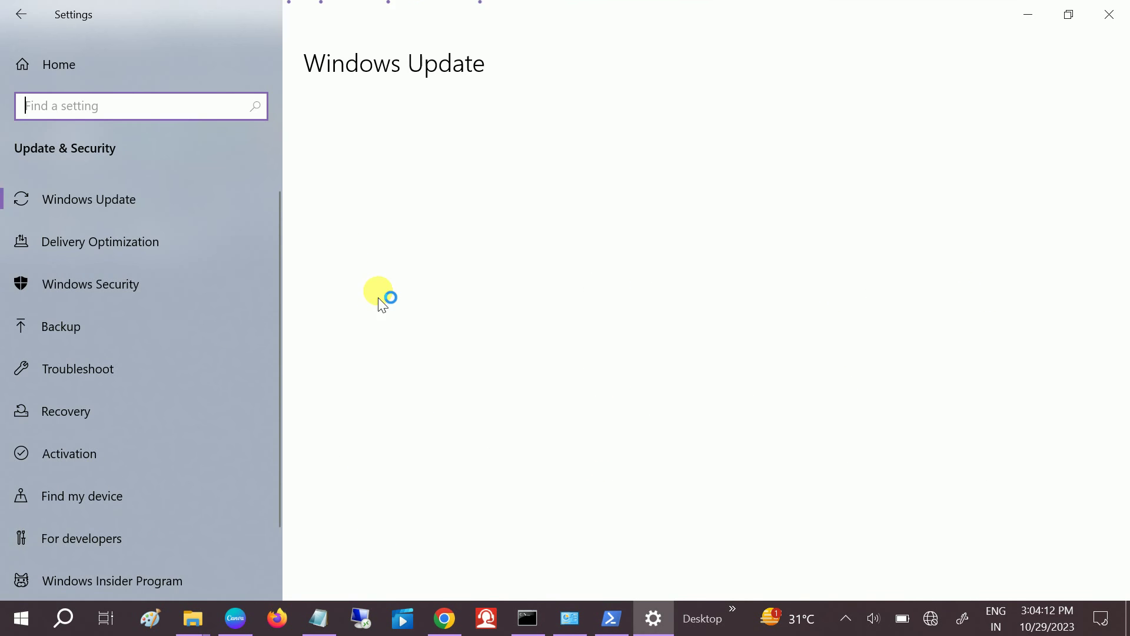